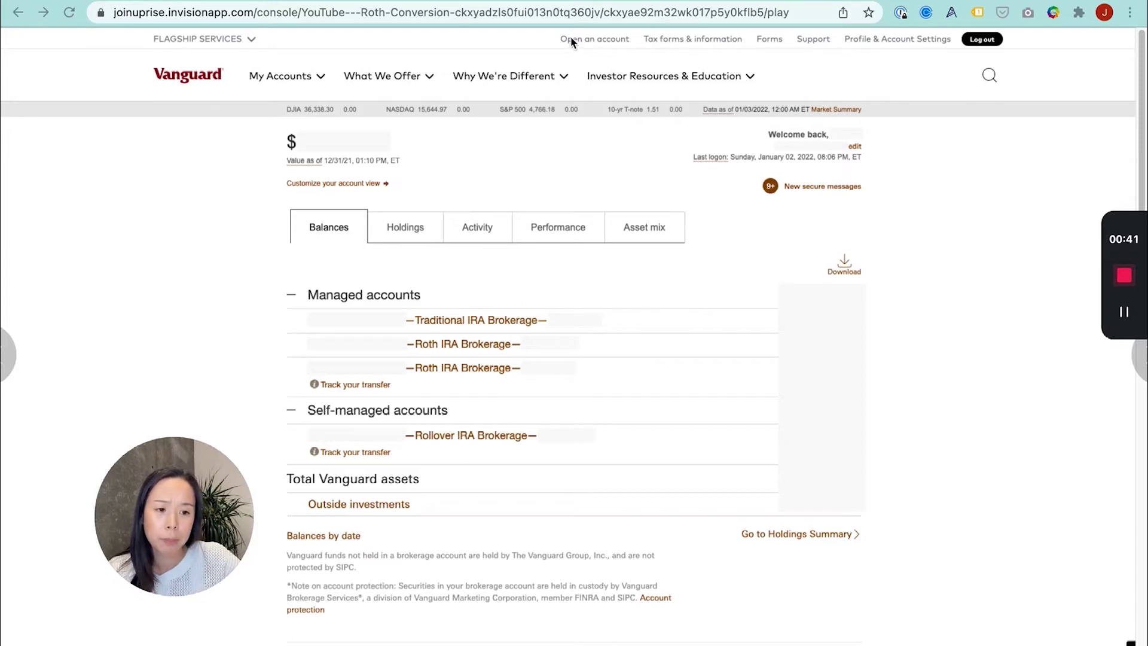
Start a new account application funded by electronic bank transfer or another Vanguard account, and proceed past the process overview
left_click(600, 40)
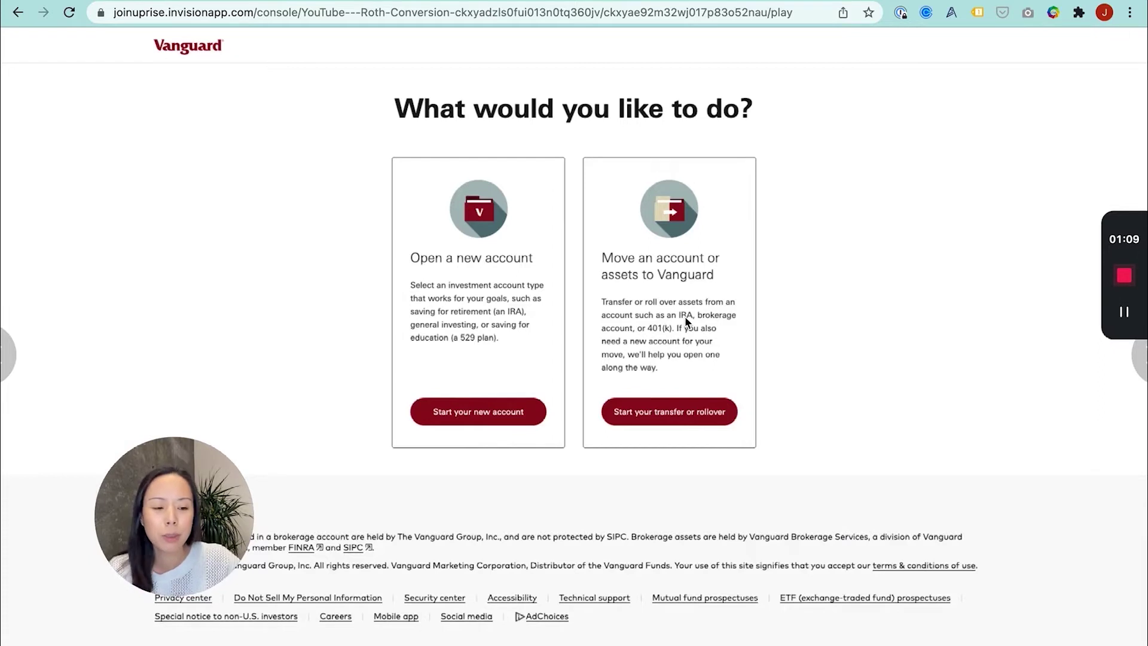
left_click(485, 417)
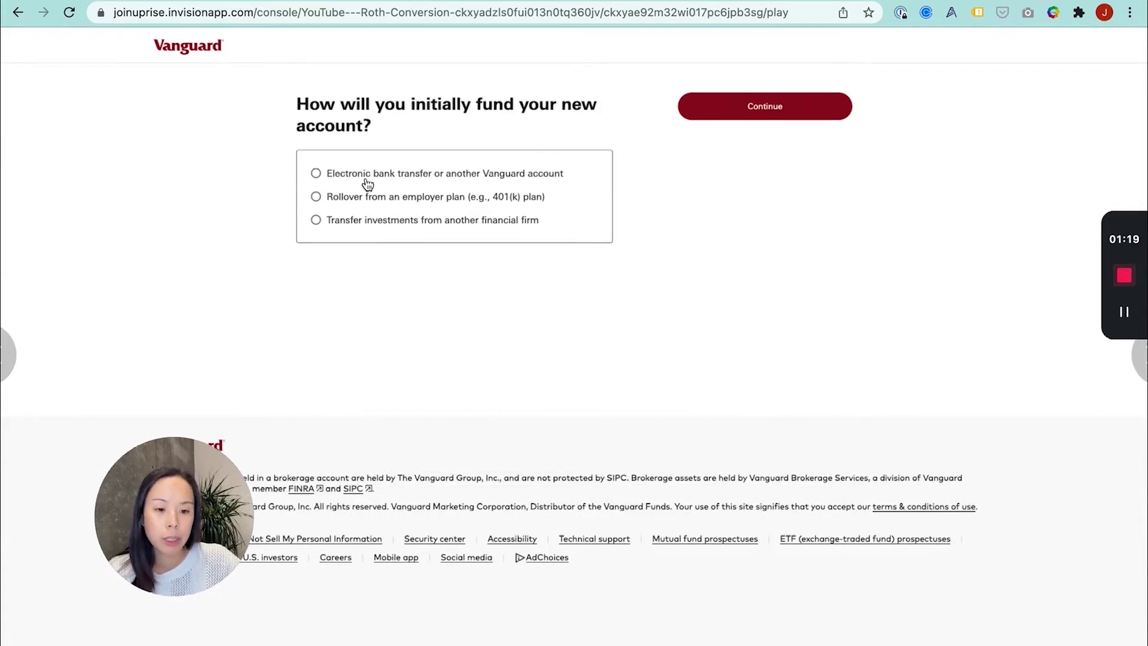
left_click(317, 175)
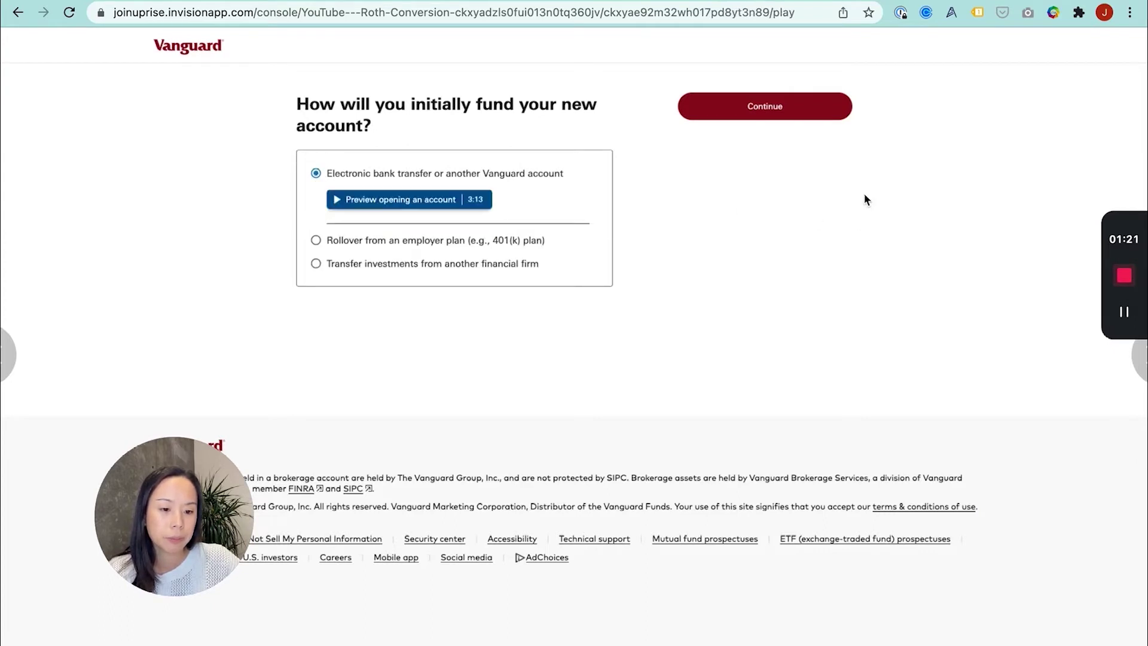
left_click(796, 113)
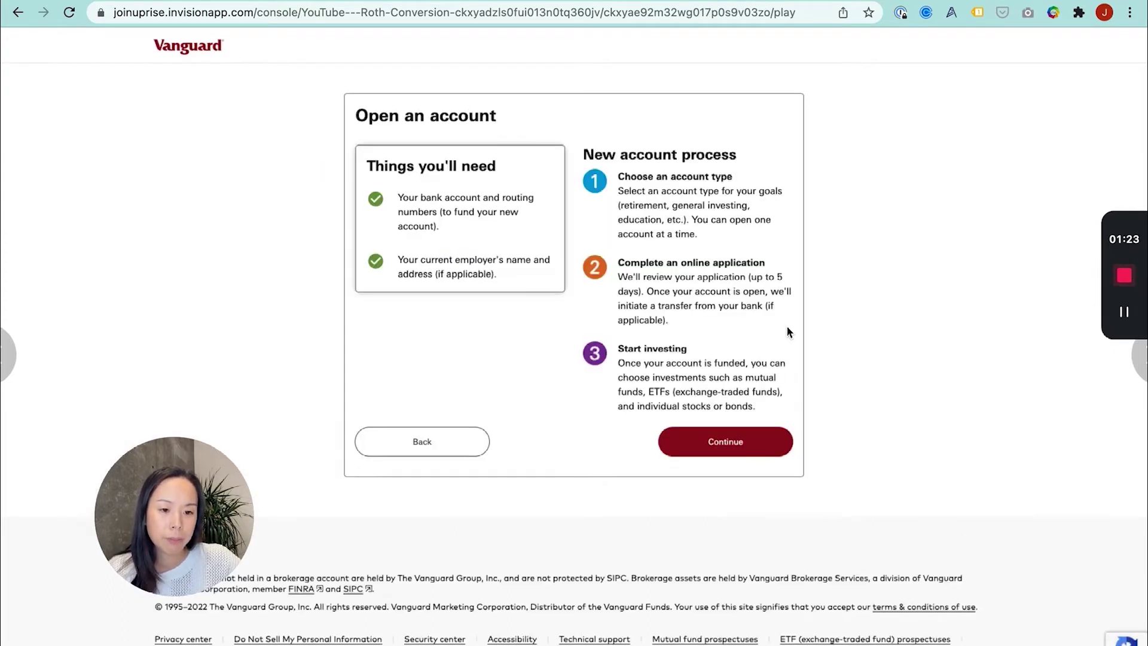
left_click(743, 453)
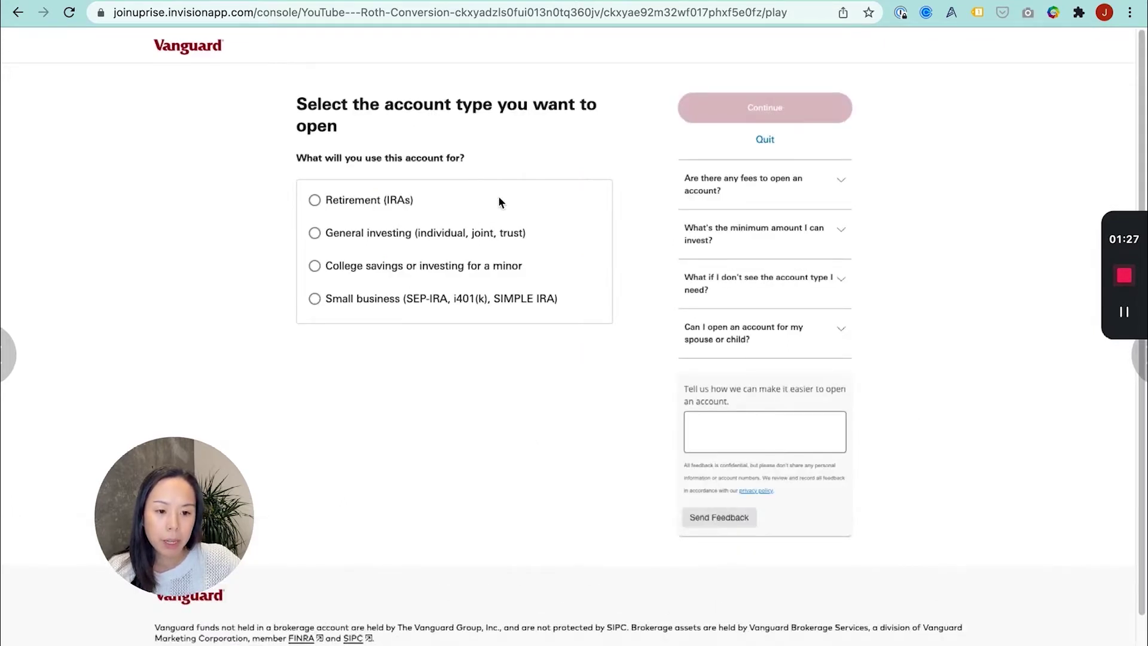
Select Retirement (IRAs) as the account purpose and Roth IRA as the account type, then continue the application
left_click(315, 201)
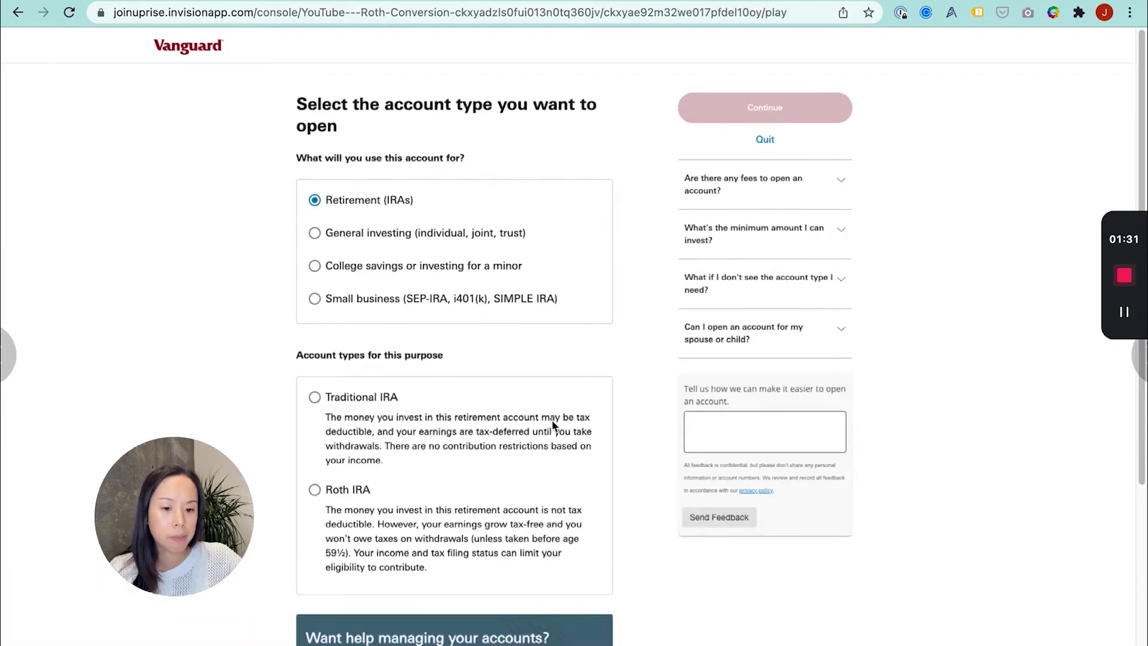
scroll(551, 418, "down", 3)
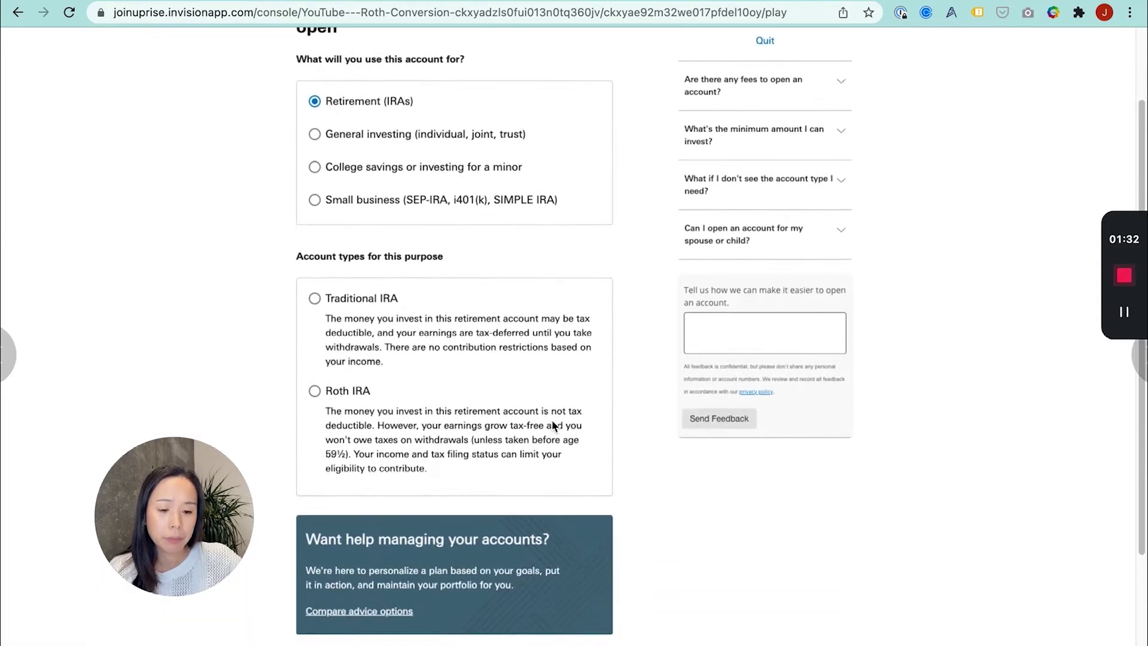
left_click(315, 392)
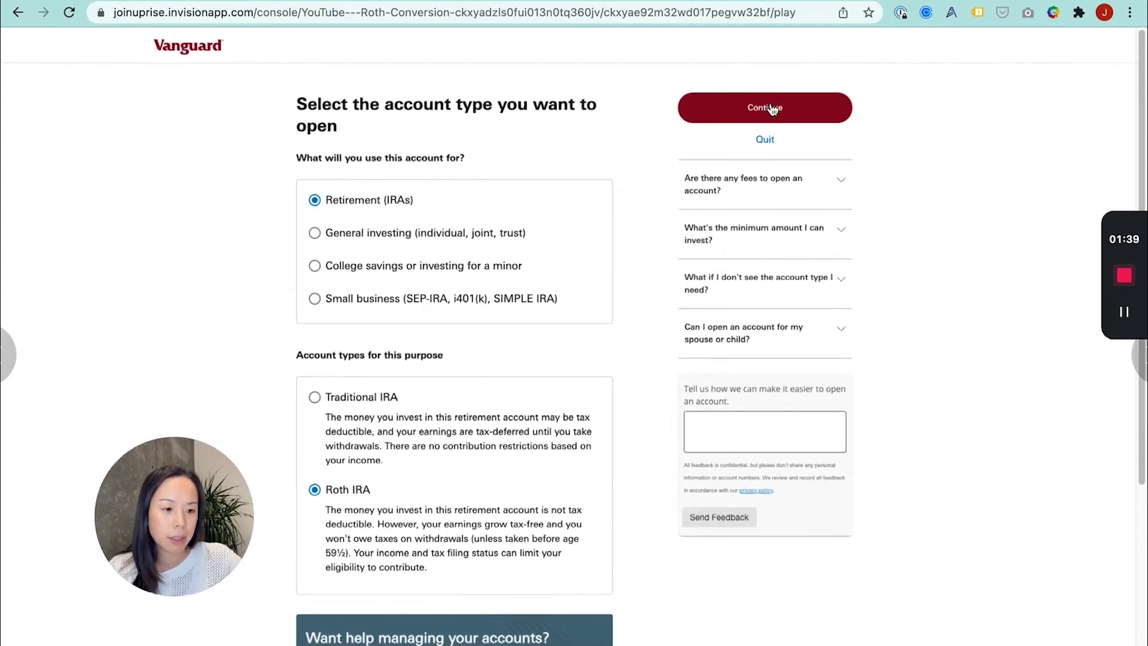
left_click(770, 105)
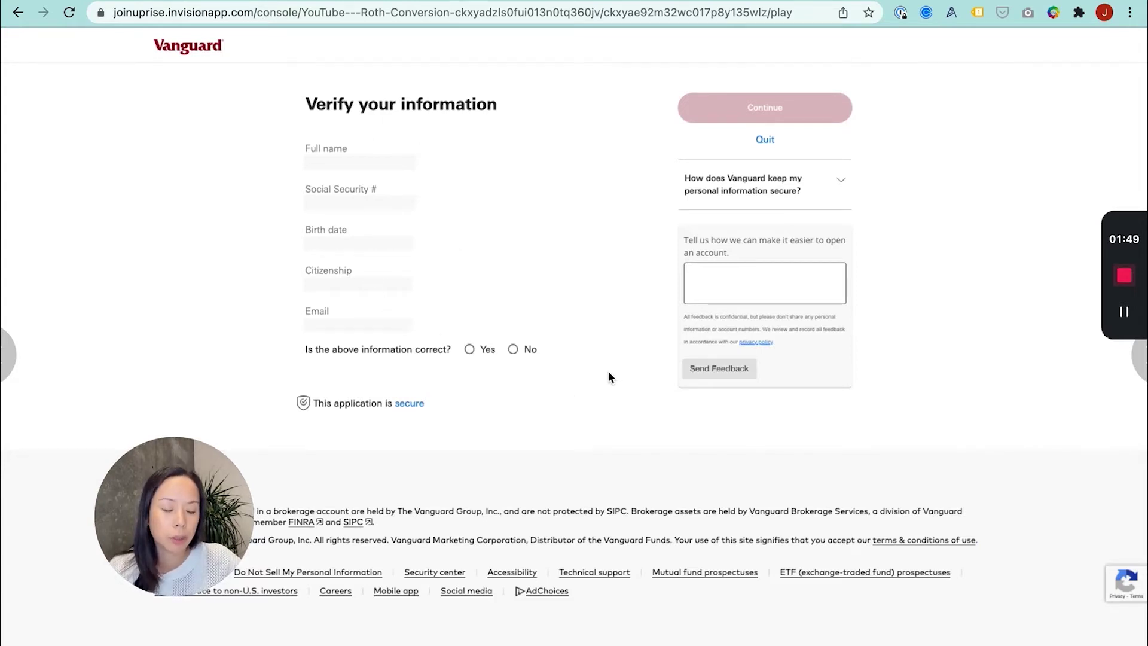
Confirm the personal and contact information, and choose to fund the IRA later
left_click(470, 352)
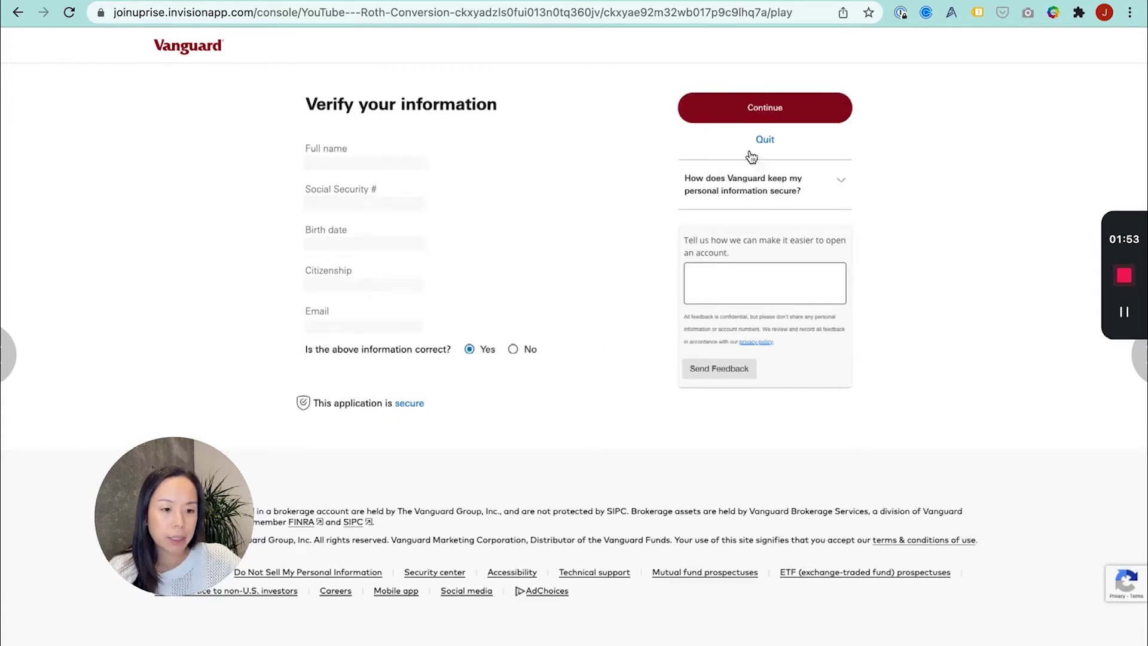
left_click(1144, 375)
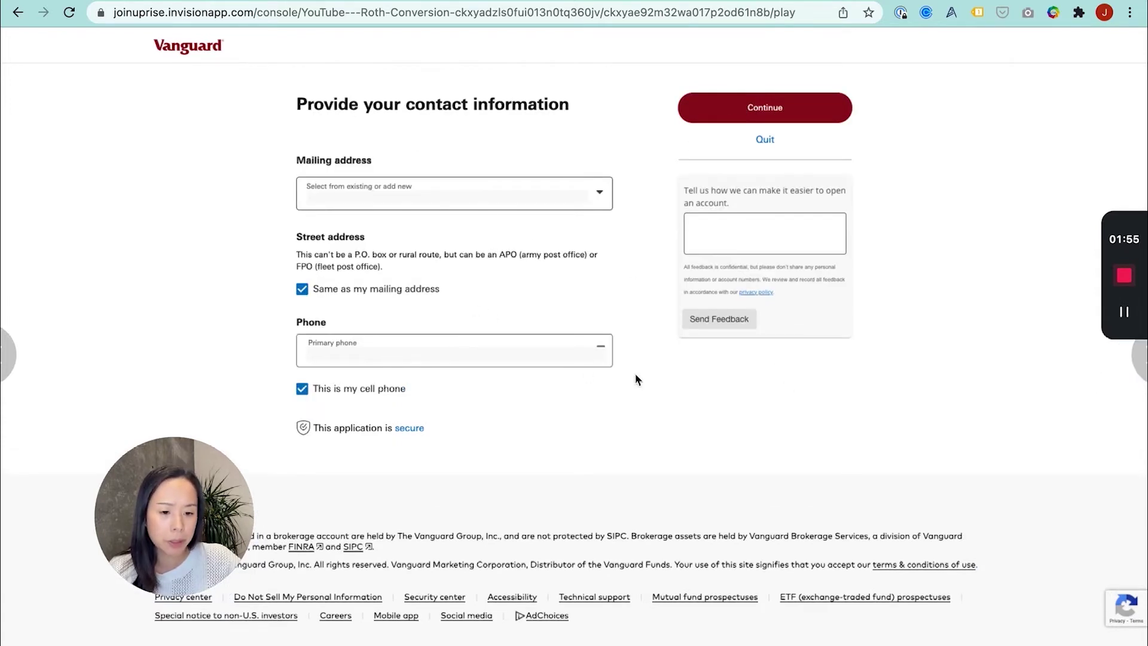
left_click(801, 111)
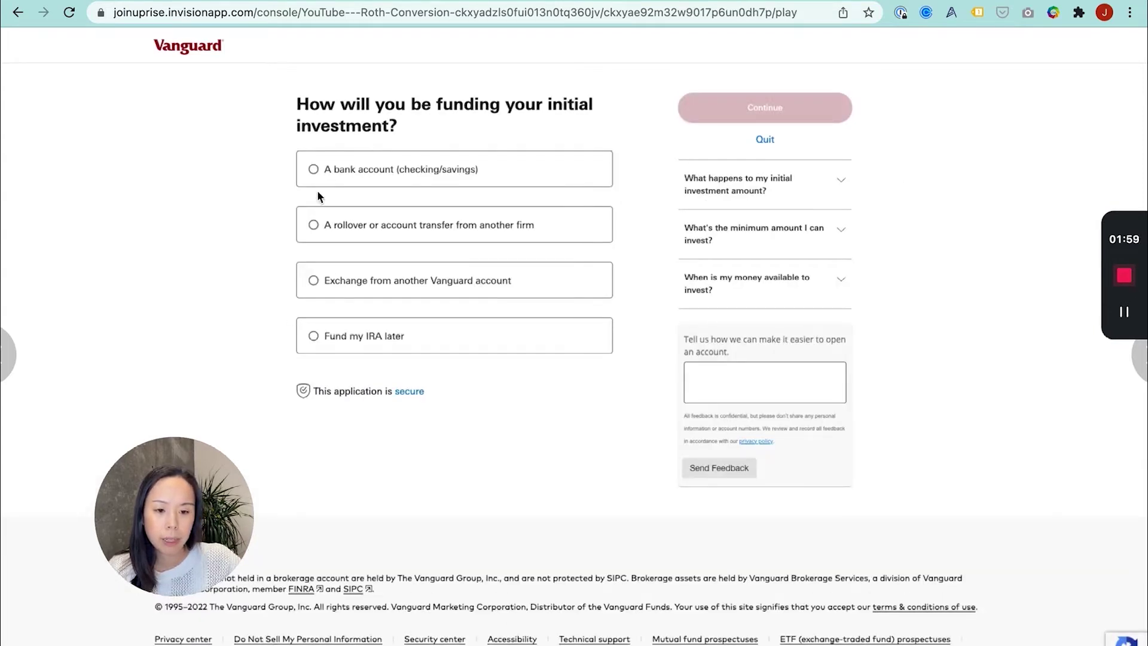
left_click(314, 338)
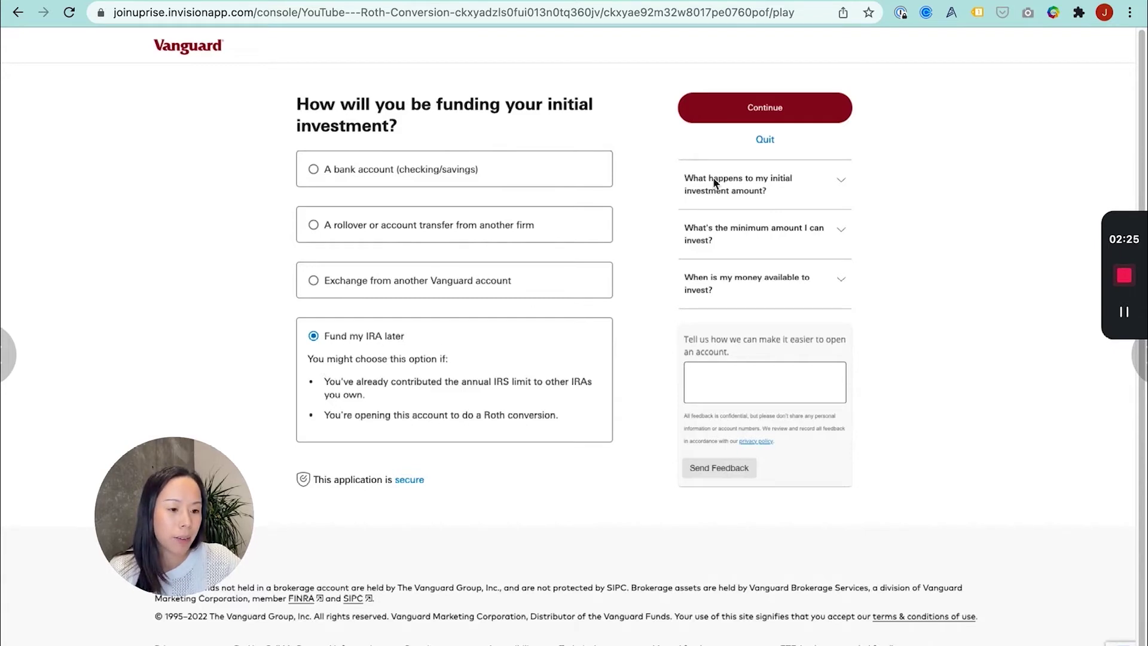
left_click(770, 115)
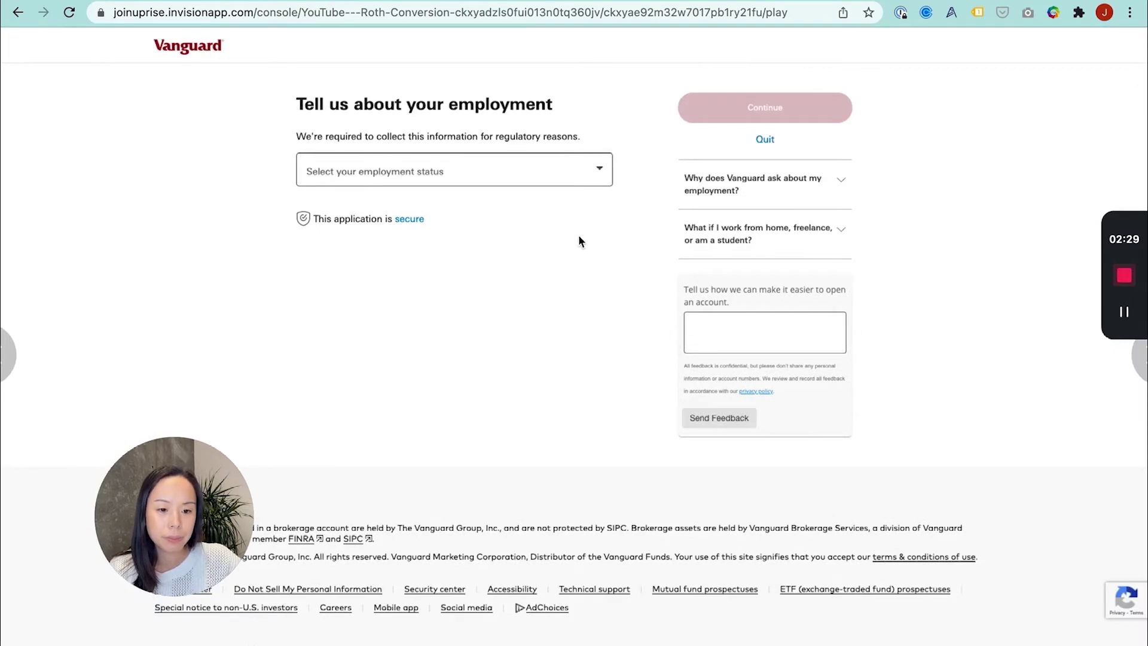
Provide the employment details with status Employed and none of the affiliations applying, and submit the income and net worth information
left_click(596, 227)
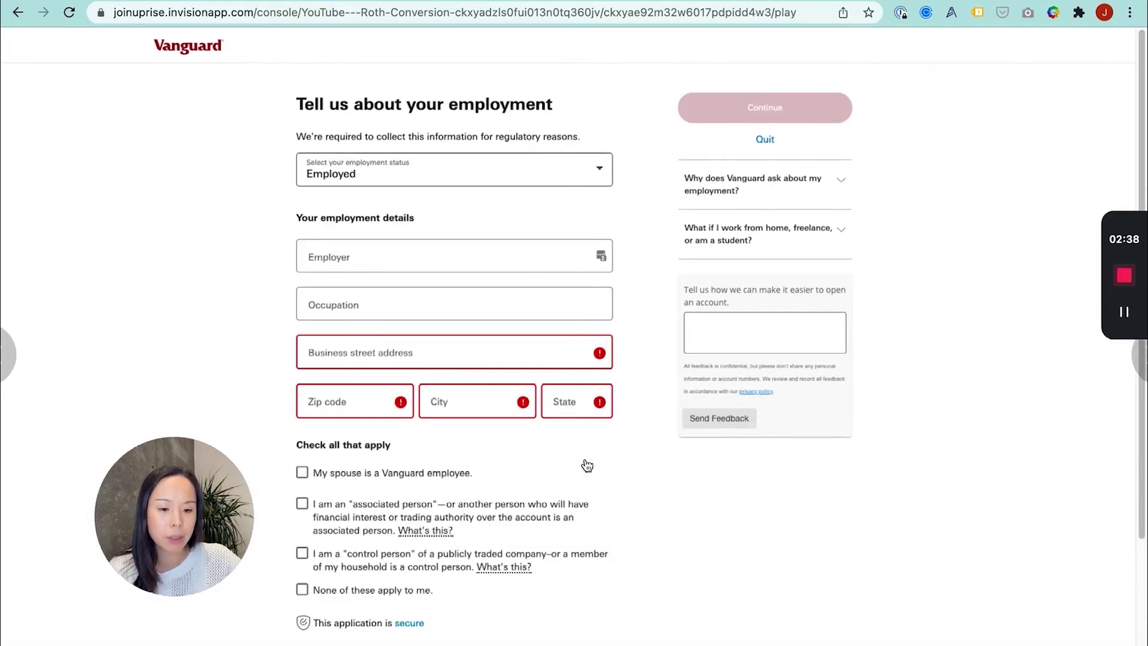
left_click(486, 502)
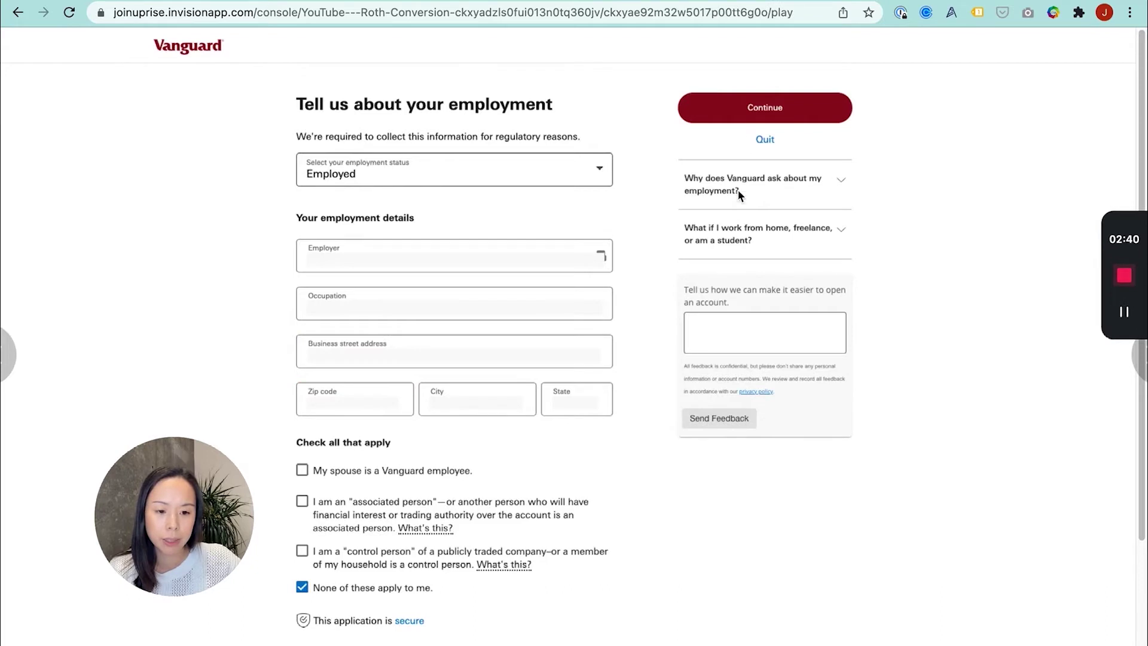
left_click(787, 117)
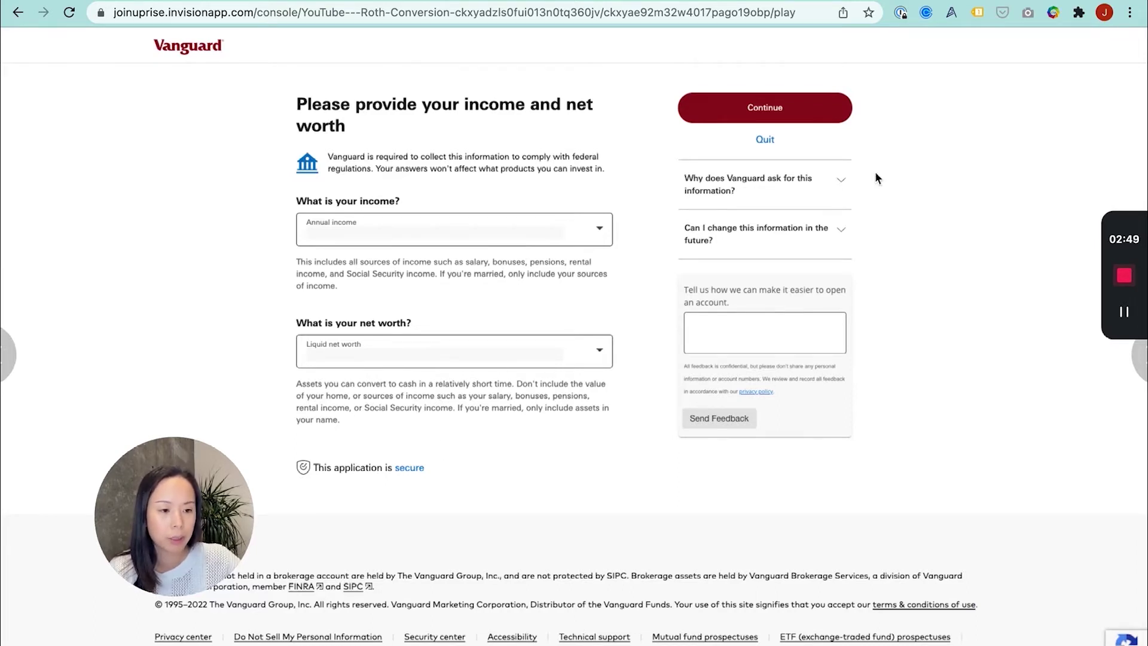
left_click(796, 115)
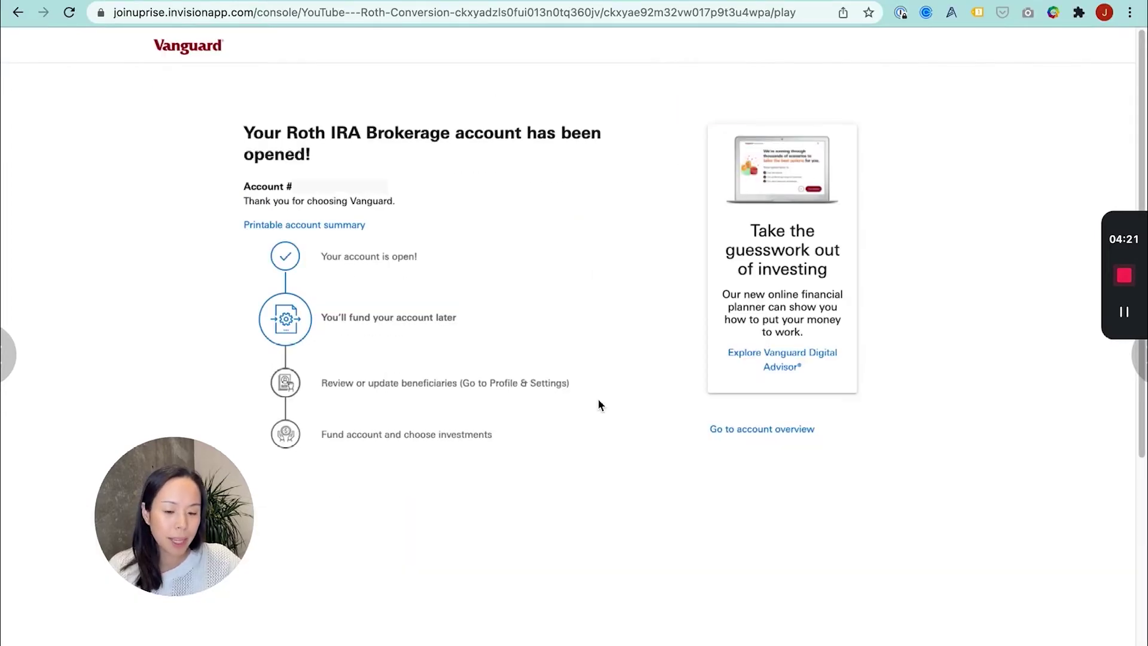
Return to the account overview and open the Balances & holdings page
left_click(768, 430)
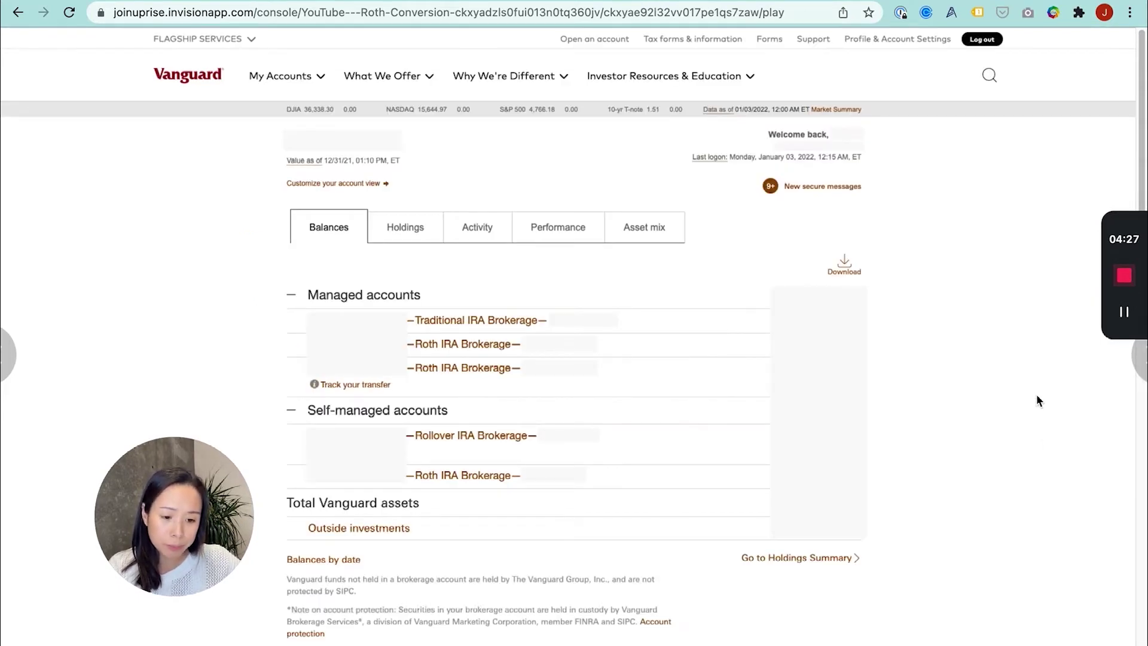
scroll(591, 397, "down", 1)
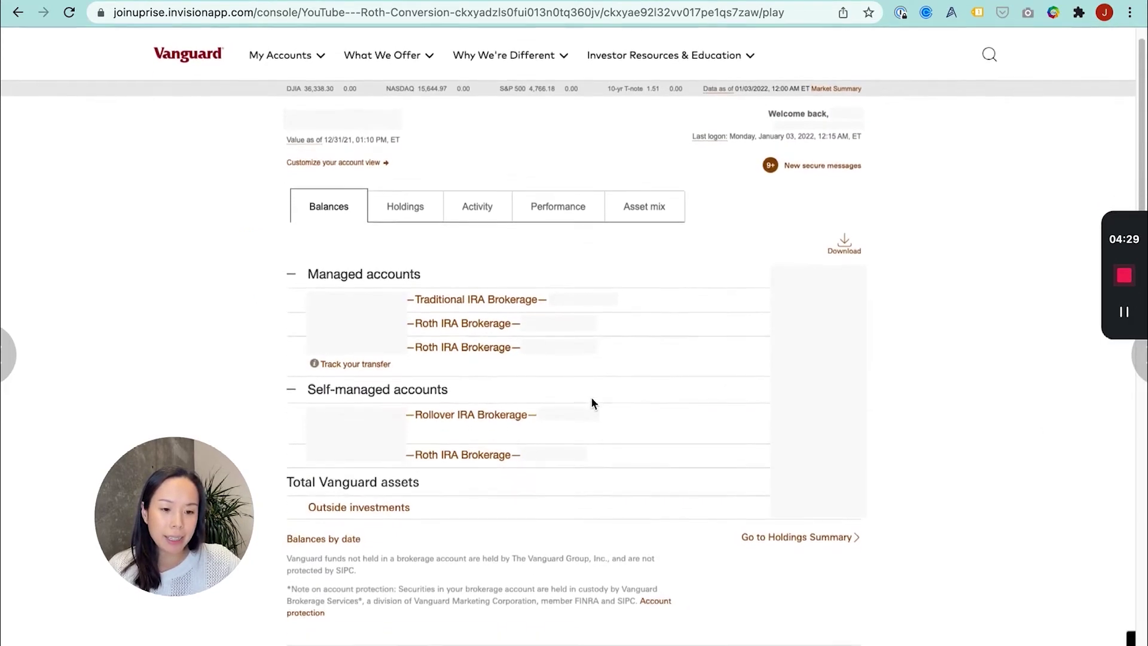
scroll(590, 396, "up", 1)
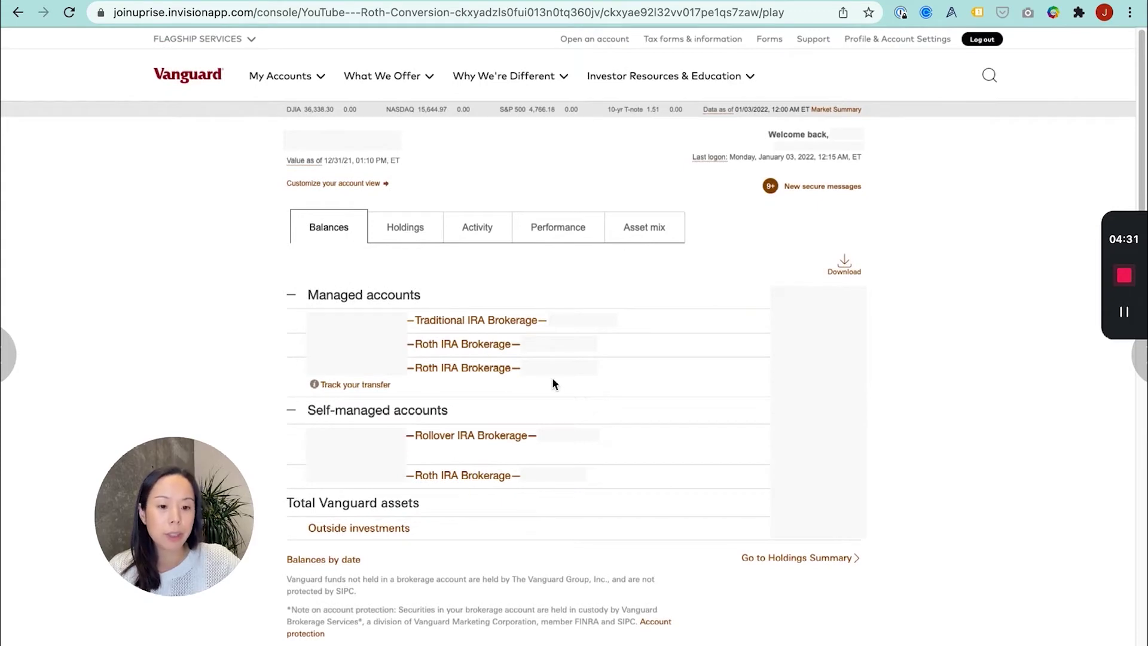
left_click(293, 79)
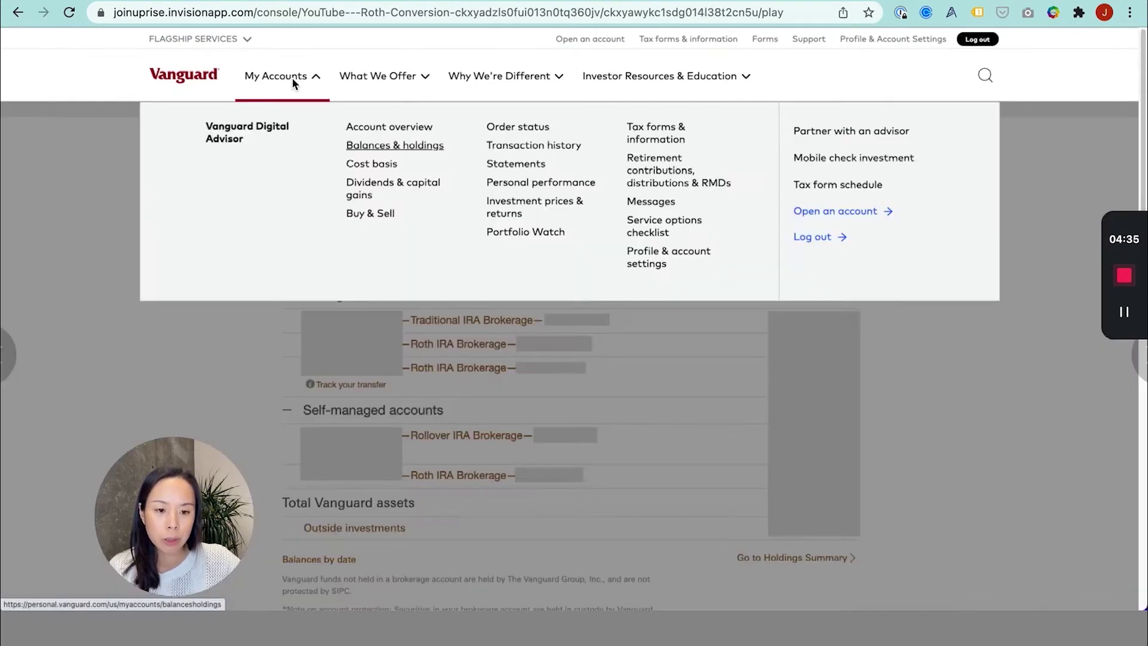
left_click(404, 151)
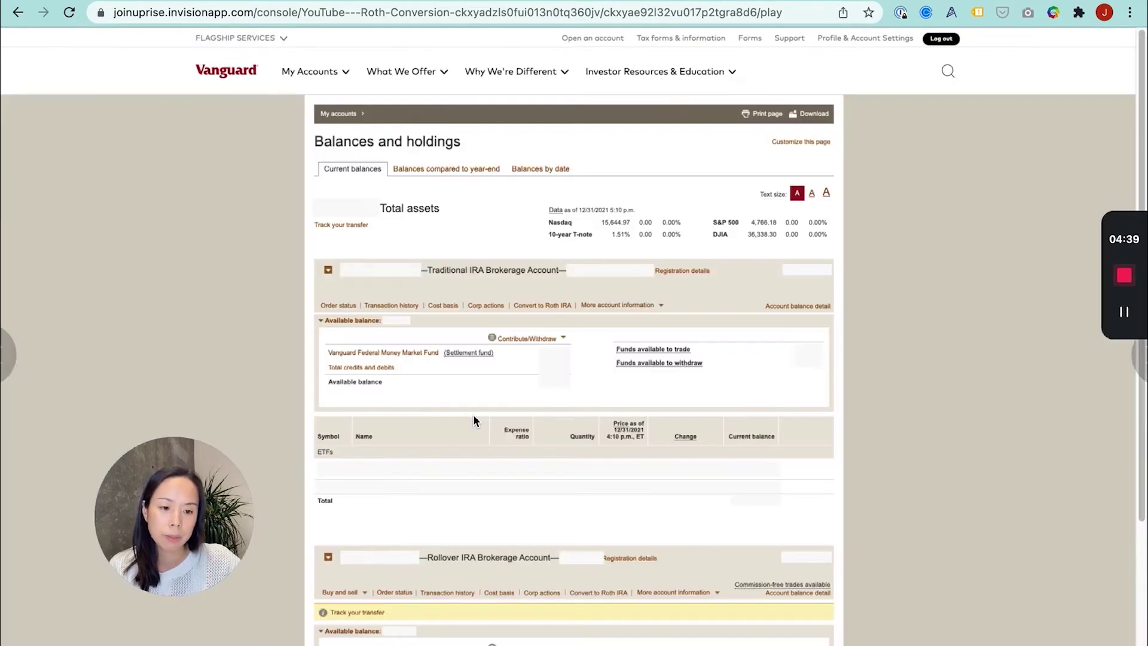
Start a conversion to Roth IRA from the Rollover IRA Brokerage Account
scroll(737, 437, "down", 3)
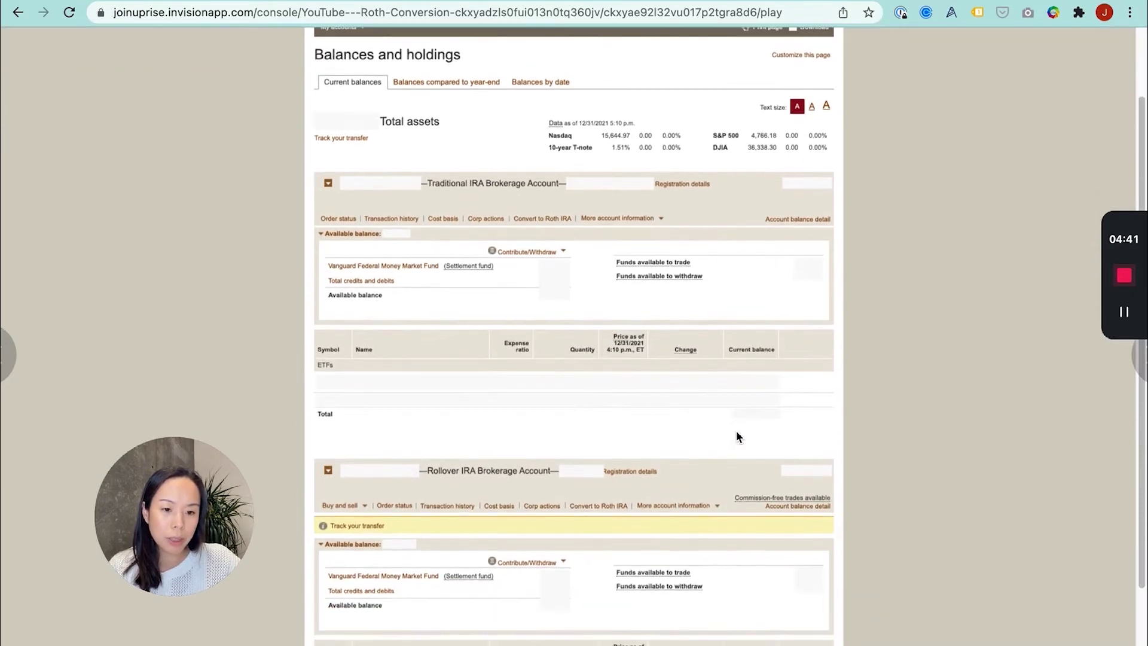
scroll(736, 437, "down", 1)
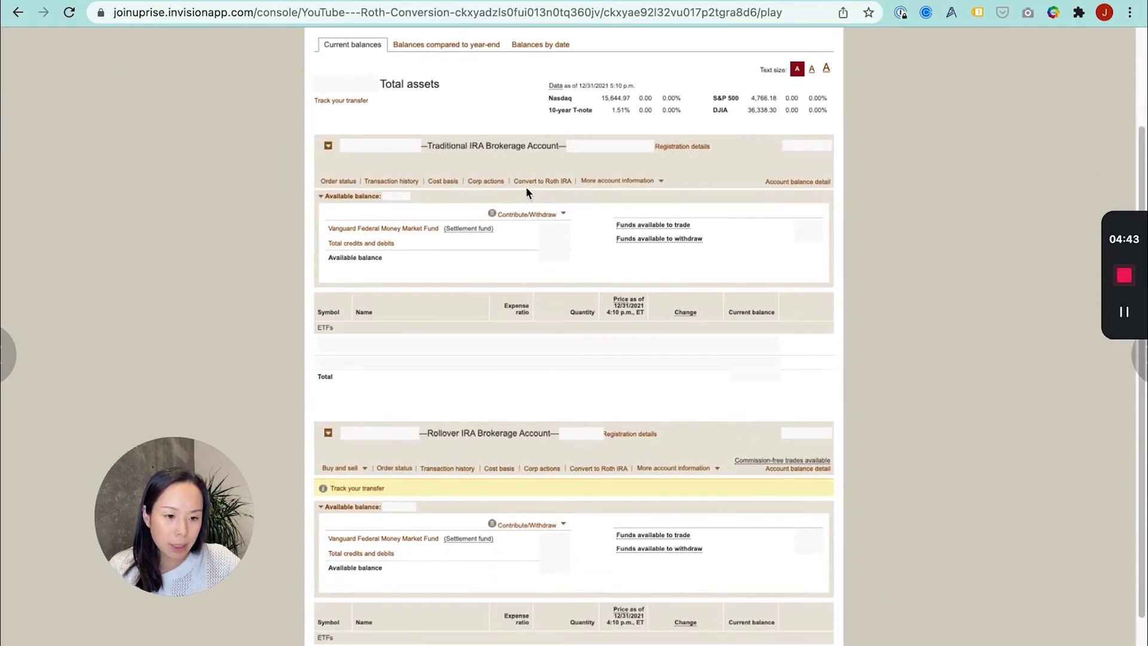
scroll(679, 286, "up", 4)
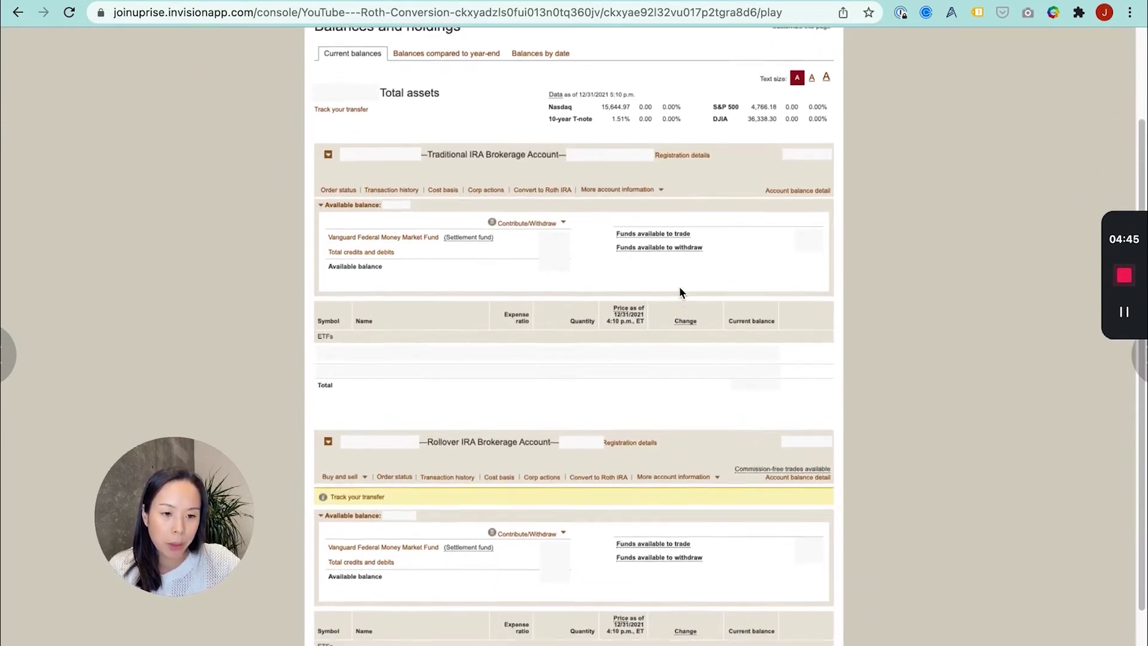
scroll(678, 292, "down", 2)
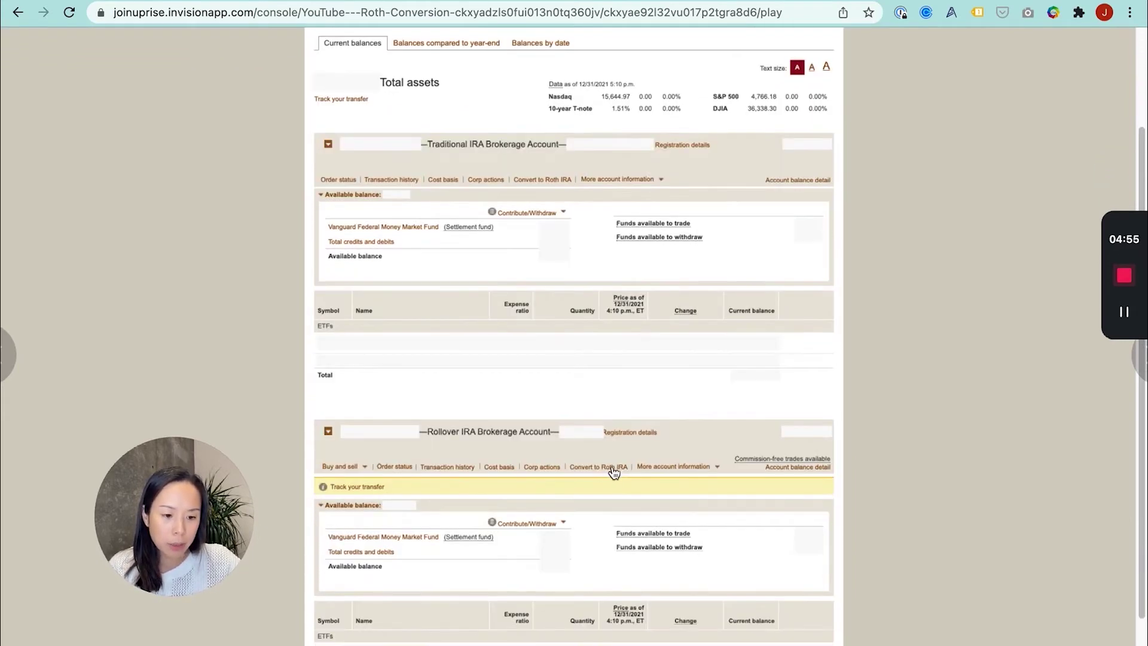
left_click(613, 472)
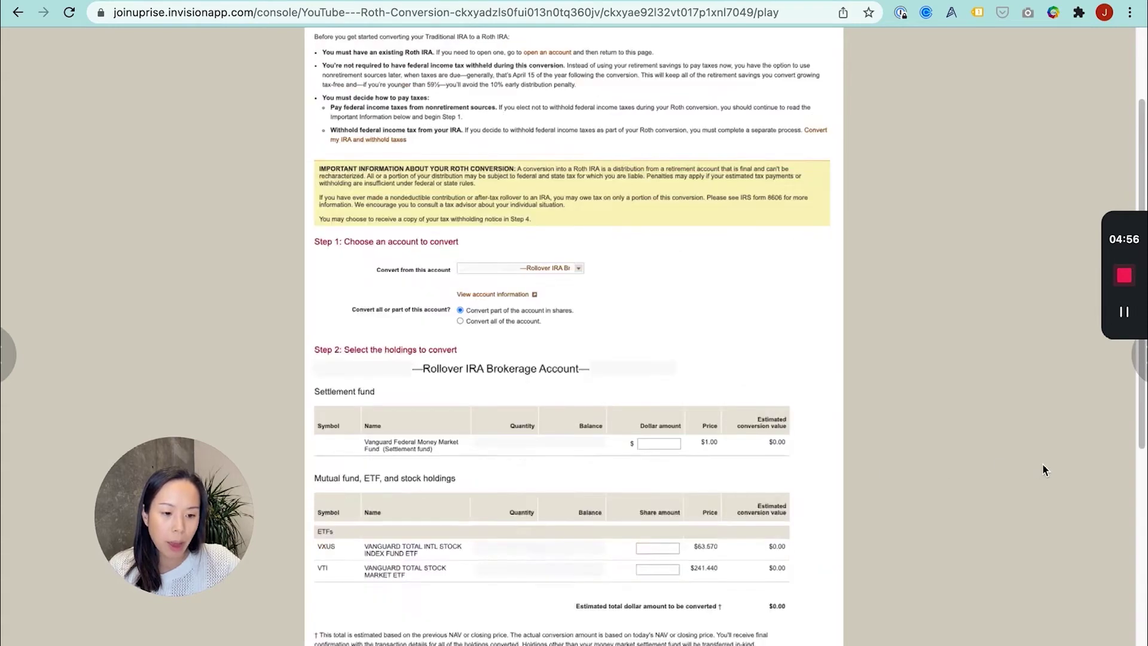
Set the share amount to convert for VXUS, the Vanguard Total Intl Stock Index Fund ETF, to 20
scroll(1042, 469, "up", 4)
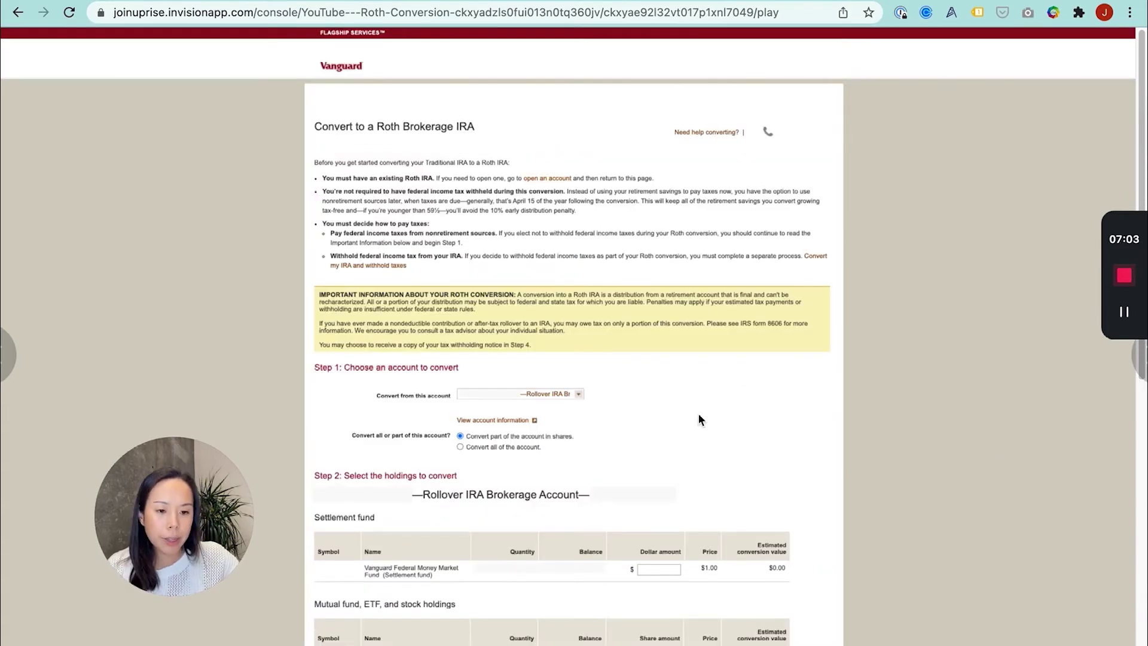
scroll(699, 419, "down", 5)
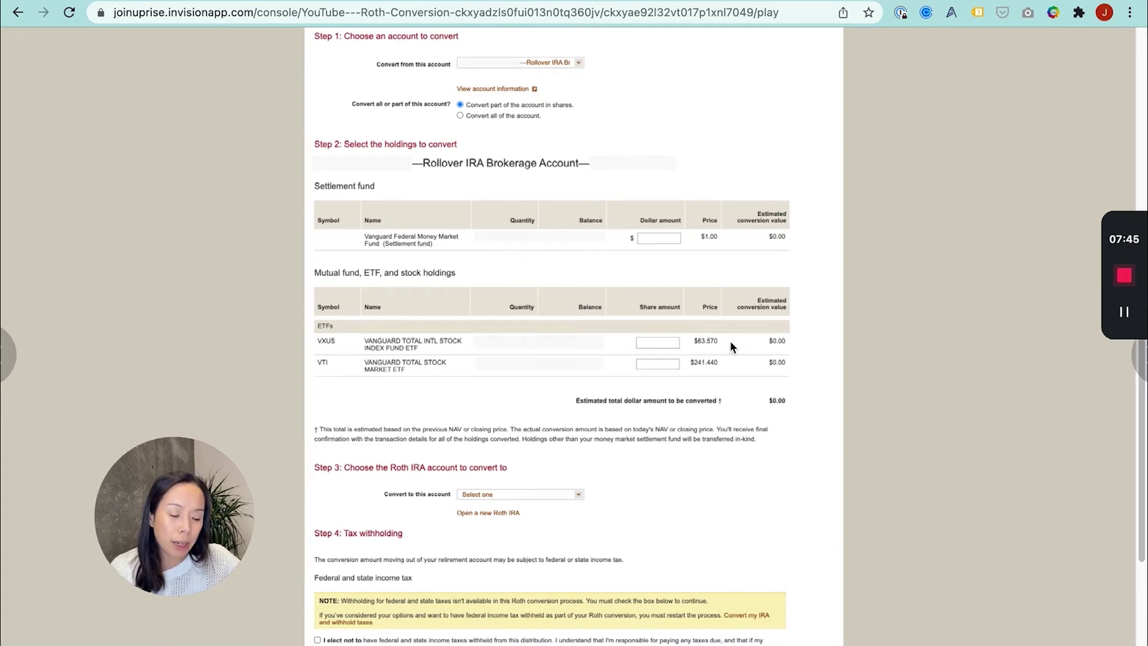
left_click(663, 349)
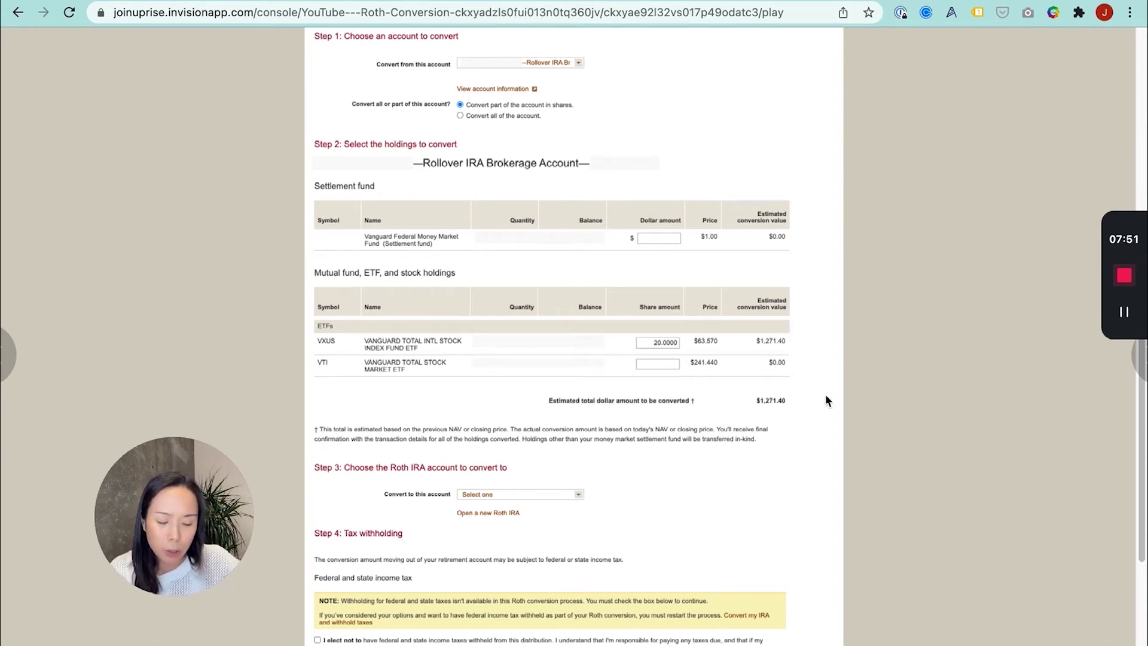
Choose the Roth IRA Brokerage account as the account to convert to
scroll(819, 409, "down", 2)
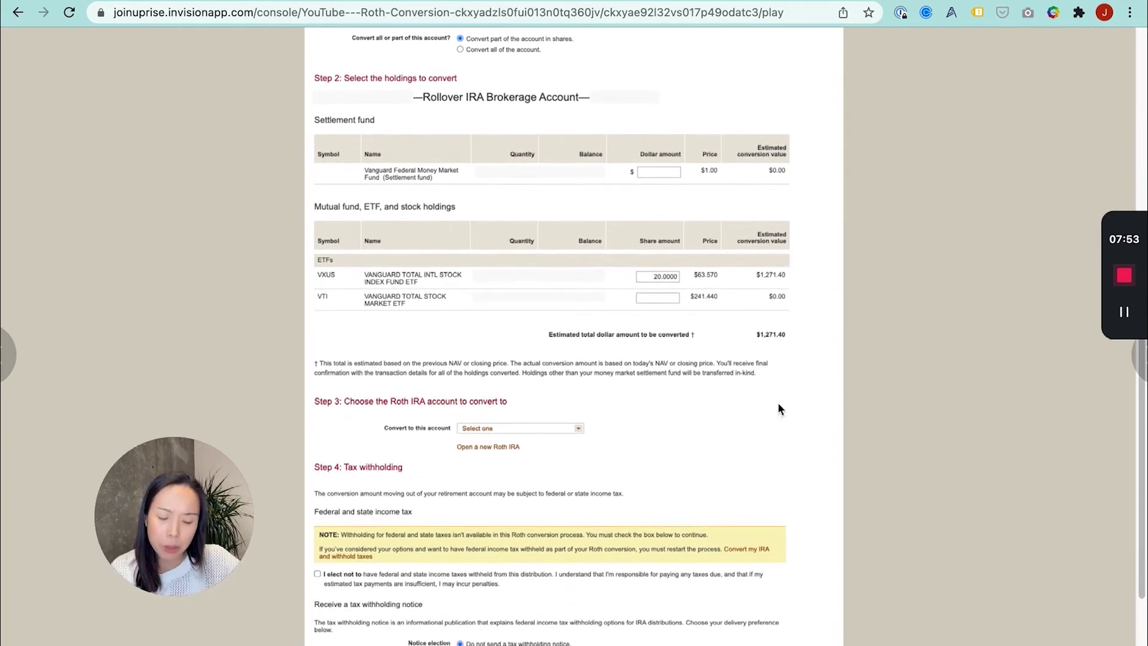
scroll(788, 434, "down", 3)
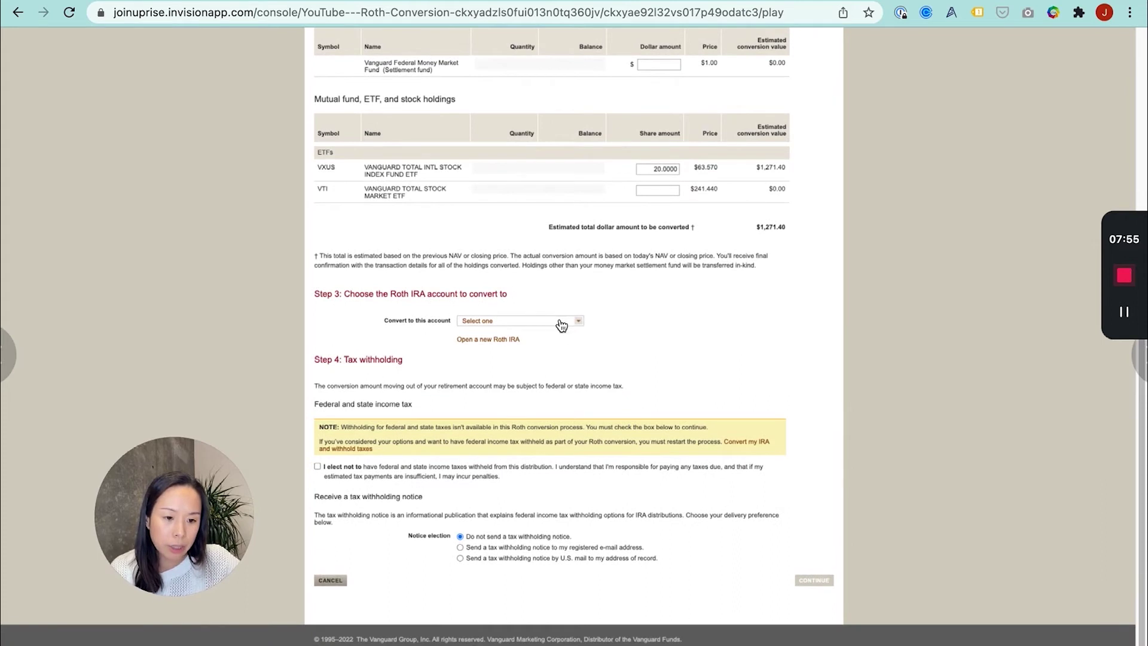
left_click(561, 323)
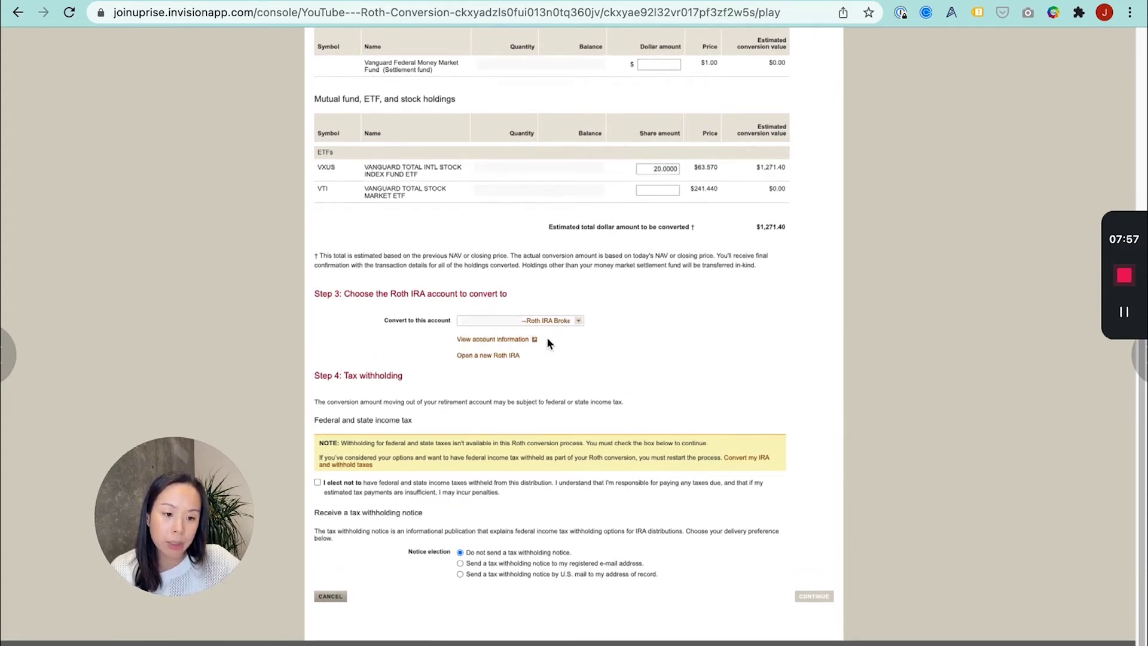
scroll(632, 361, "down", 1)
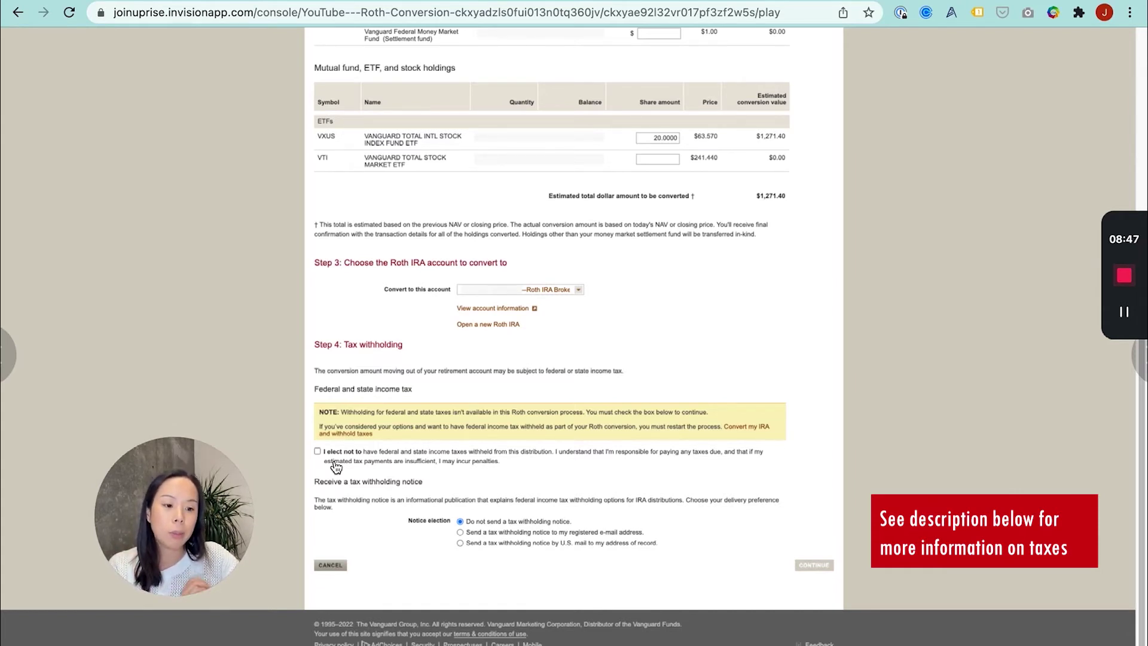
Elect not to have federal and state income taxes withheld, with the tax withholding notice sent to the registered e-mail address
scroll(336, 467, "up", 5)
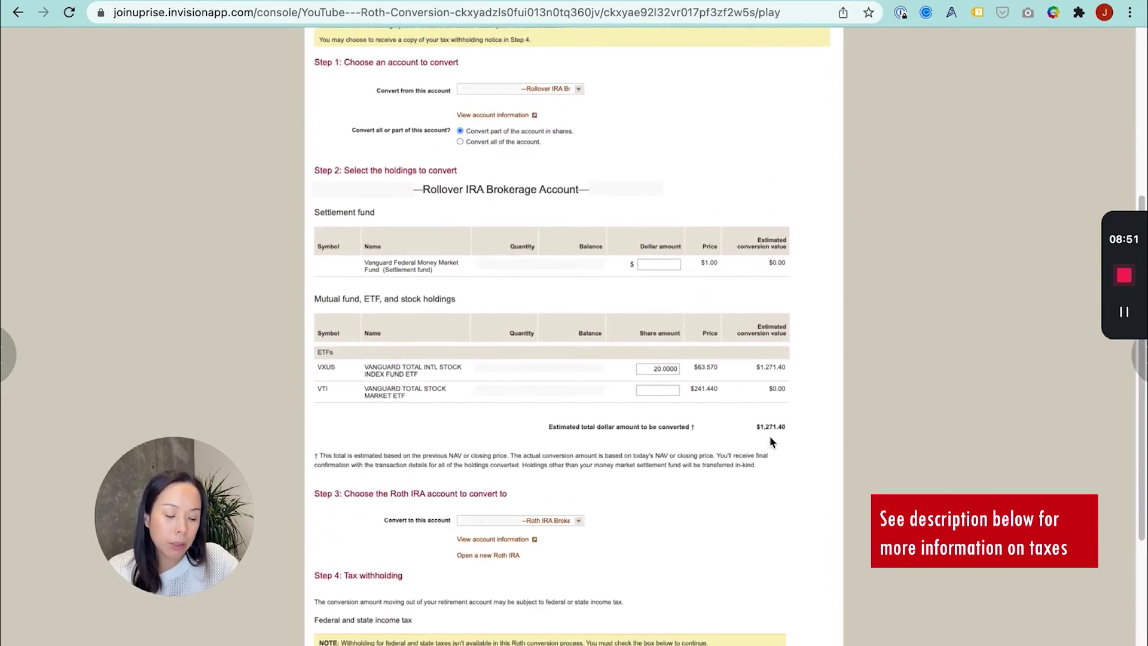
scroll(781, 452, "down", 3)
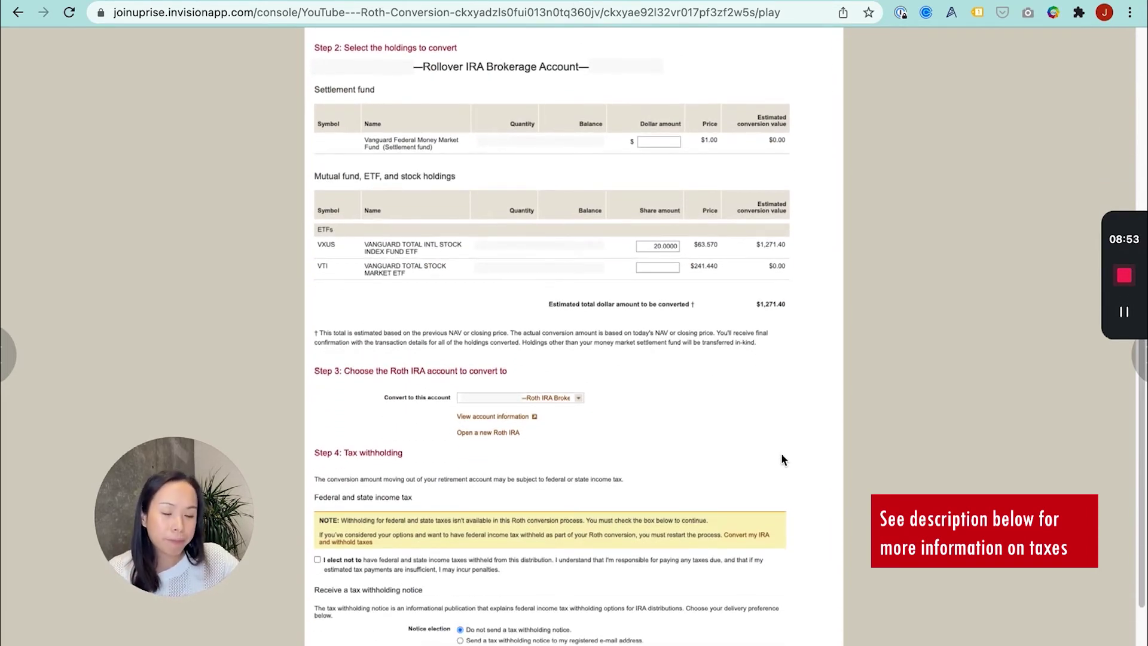
scroll(781, 458, "down", 2)
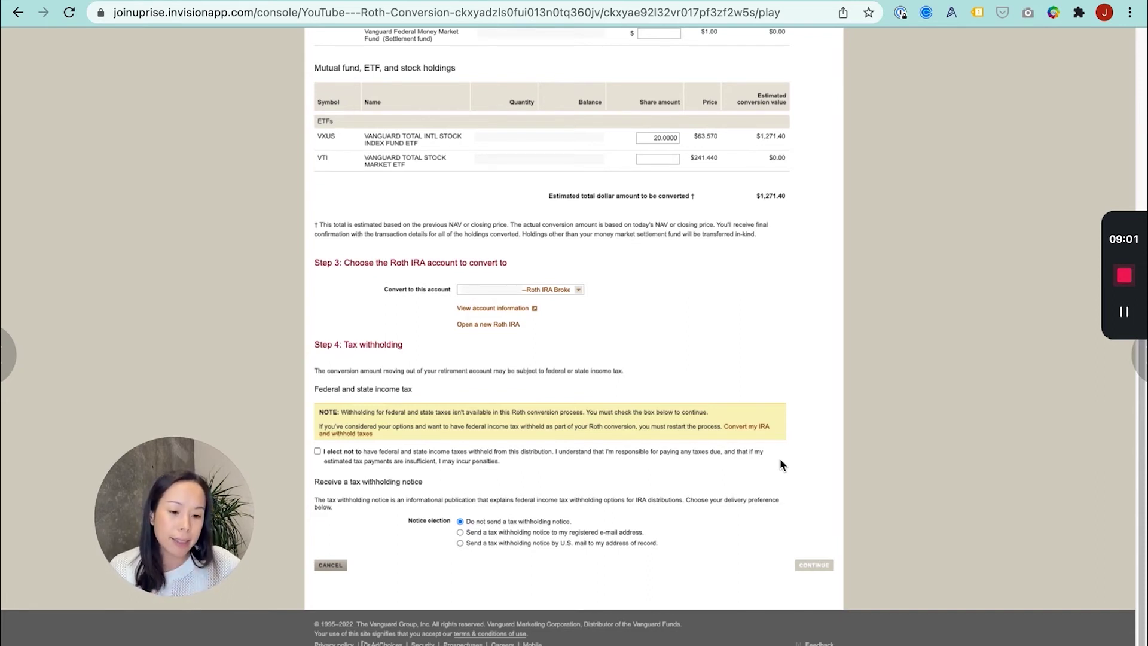
left_click(317, 452)
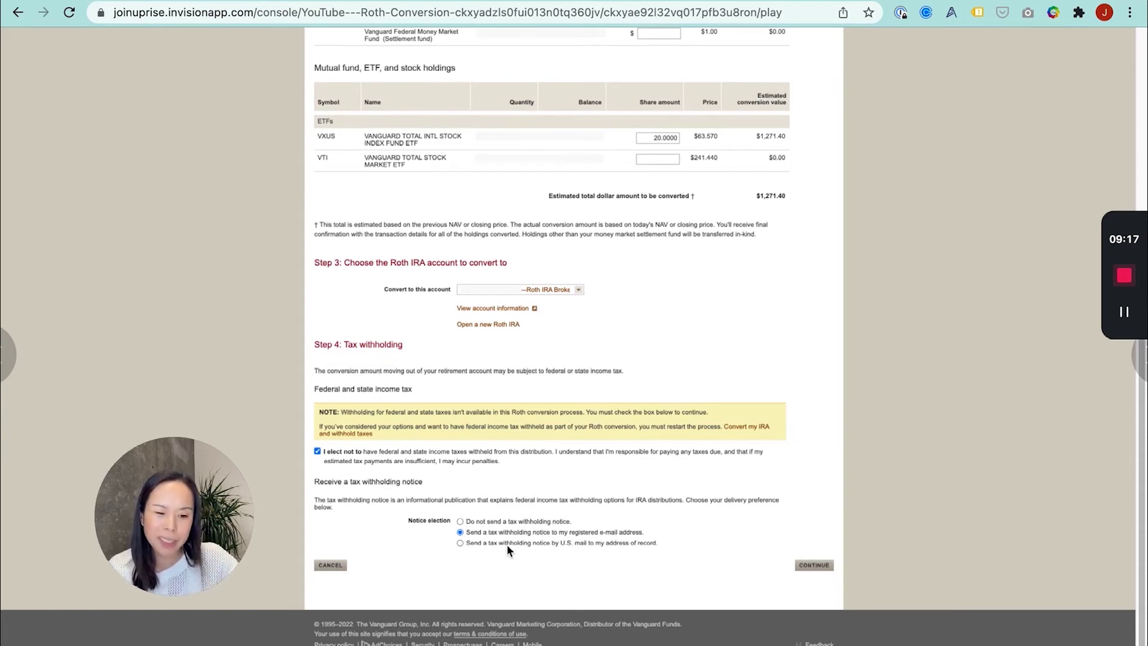
Proceed to the conversion review and submit the Roth conversion request
left_click(814, 565)
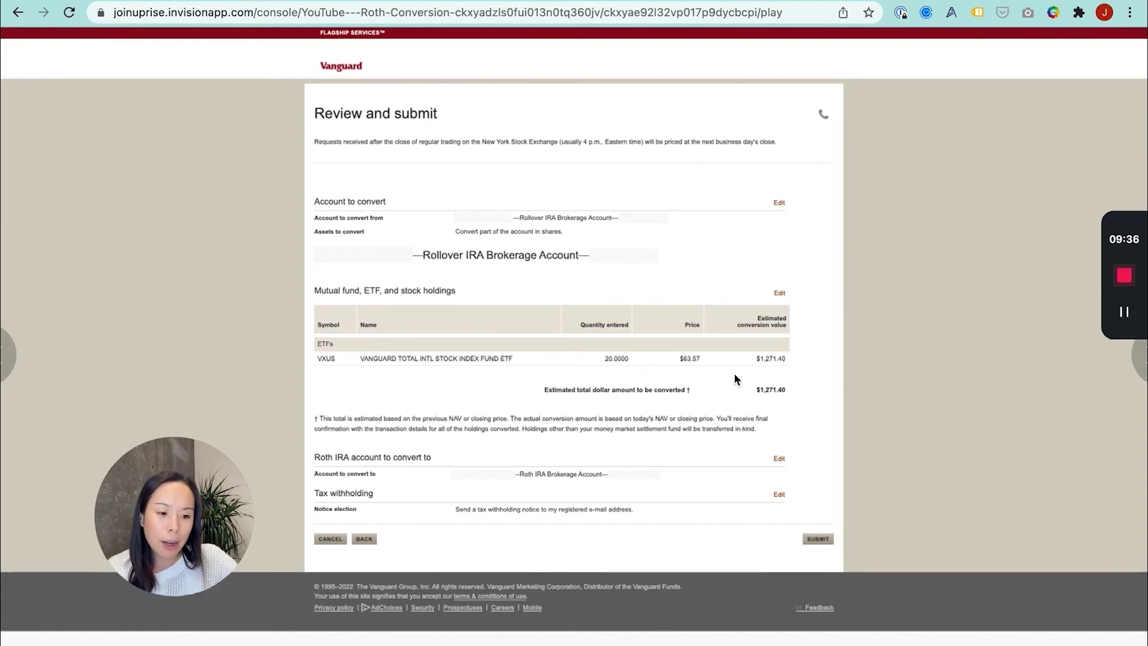
left_click(822, 542)
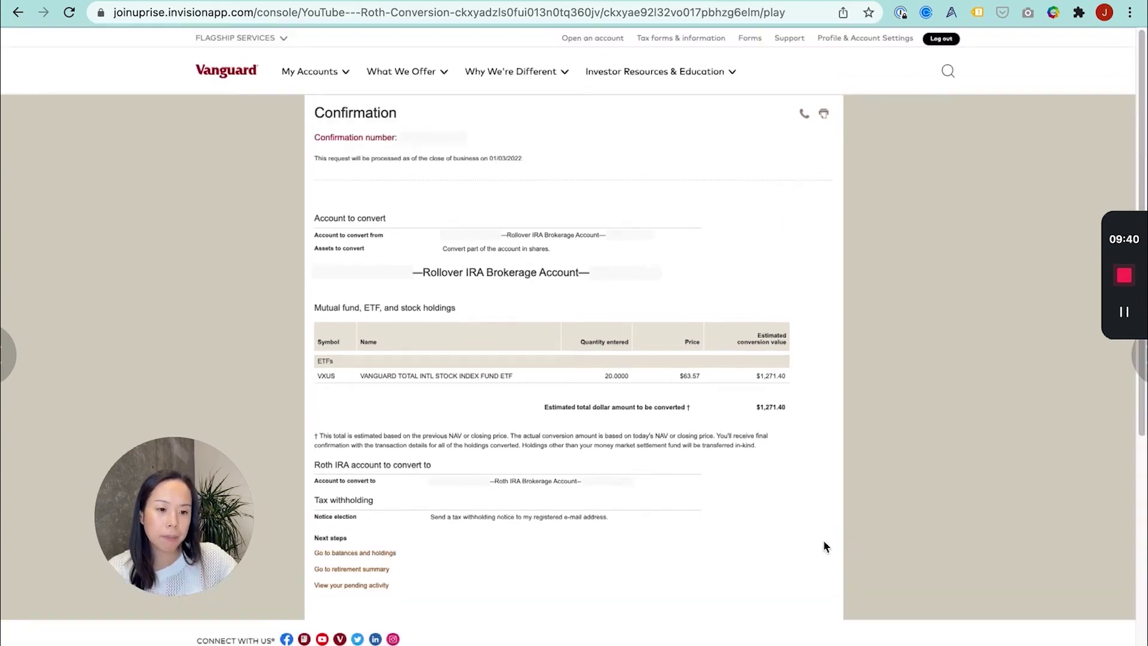